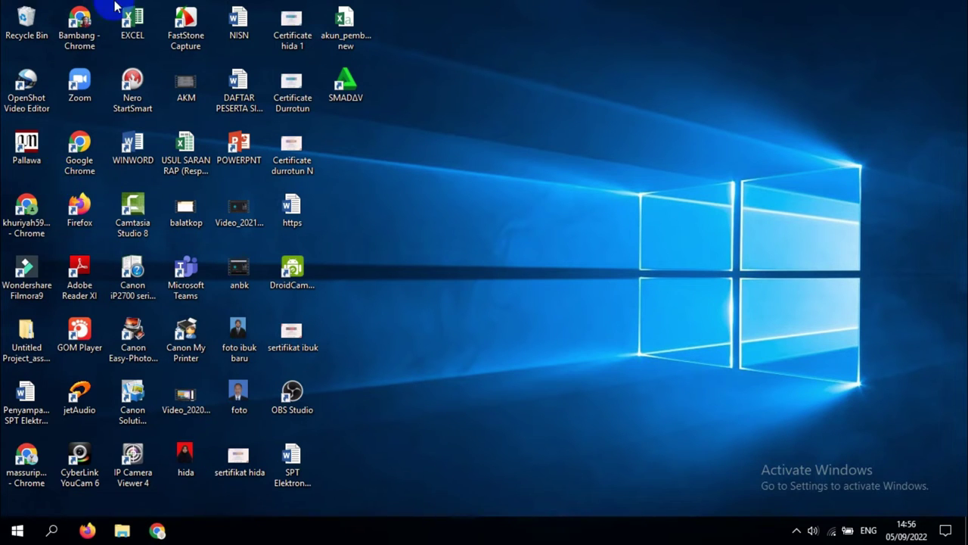
Open Chrome and load the ANBK website at anbk.kemdikbud.go.id
click(76, 32)
double_click(76, 32)
click(611, 143)
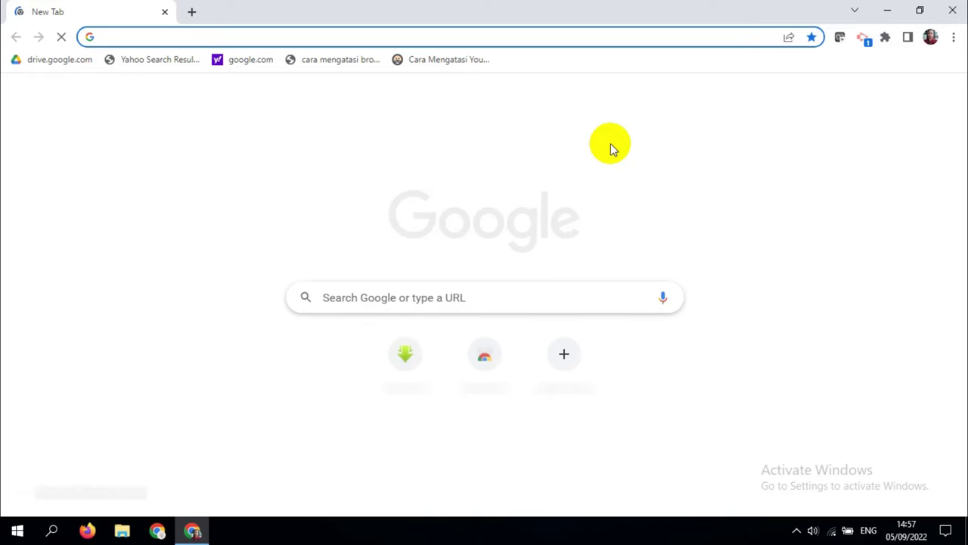
text(anbk)
key(Return)
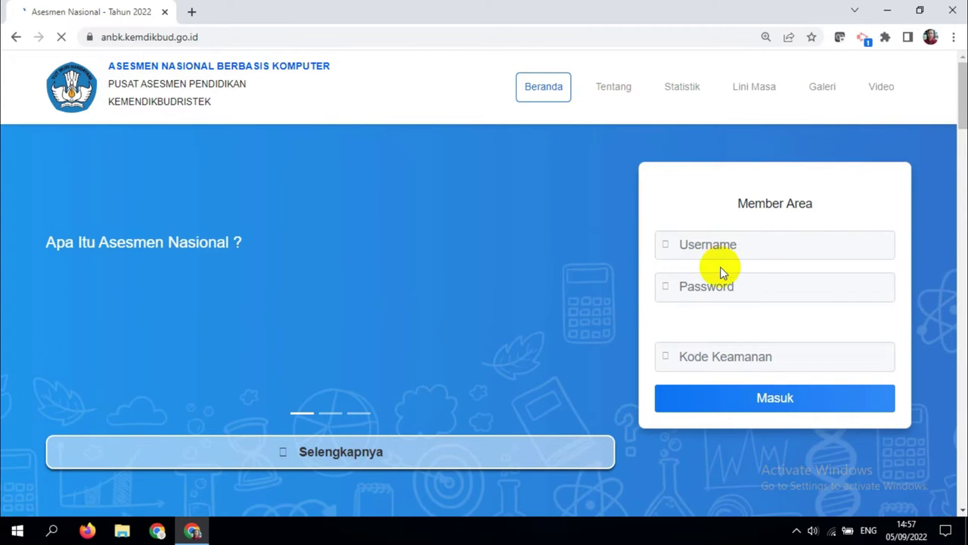
Log in to the Member Area with the school's username, the account password and the displayed security code
click(715, 246)
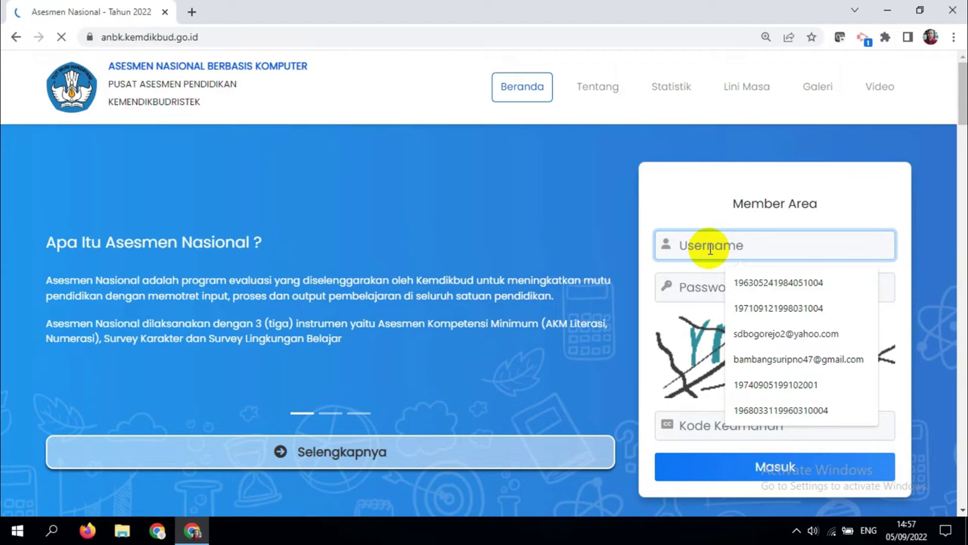
text(D032)
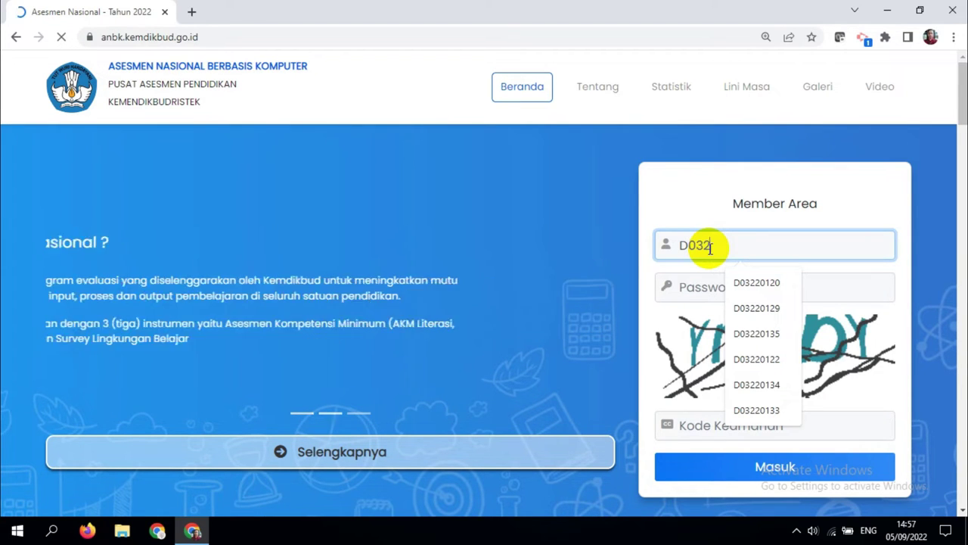
text(20134)
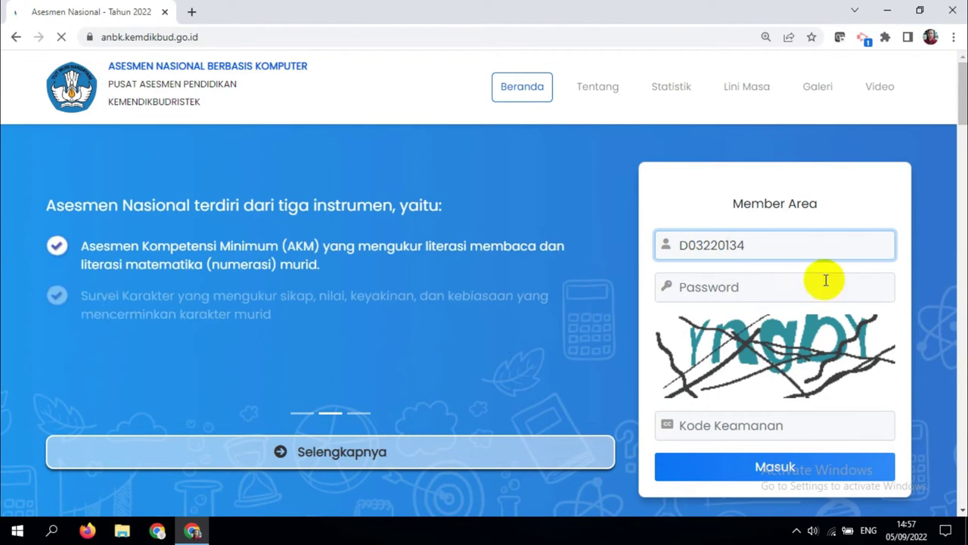
click(703, 287)
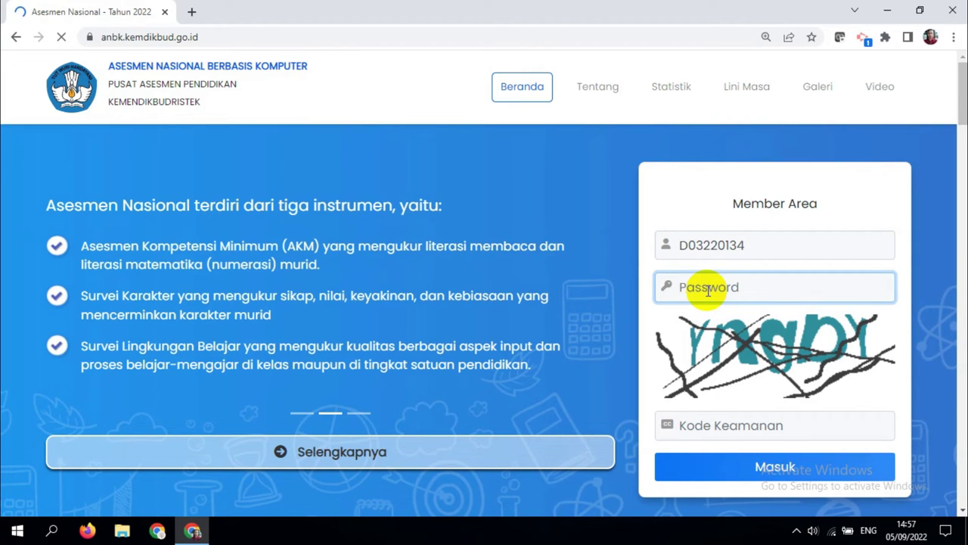
text(***********)
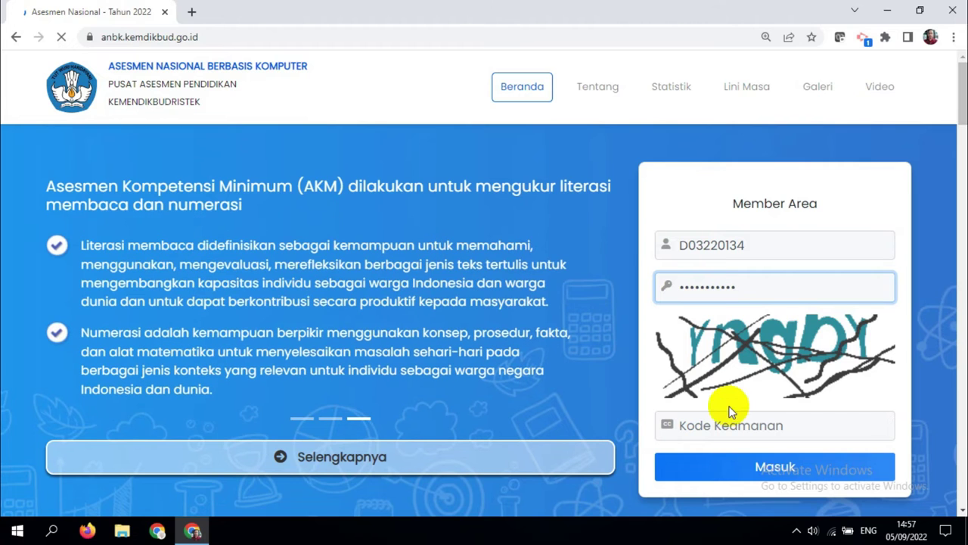
click(719, 425)
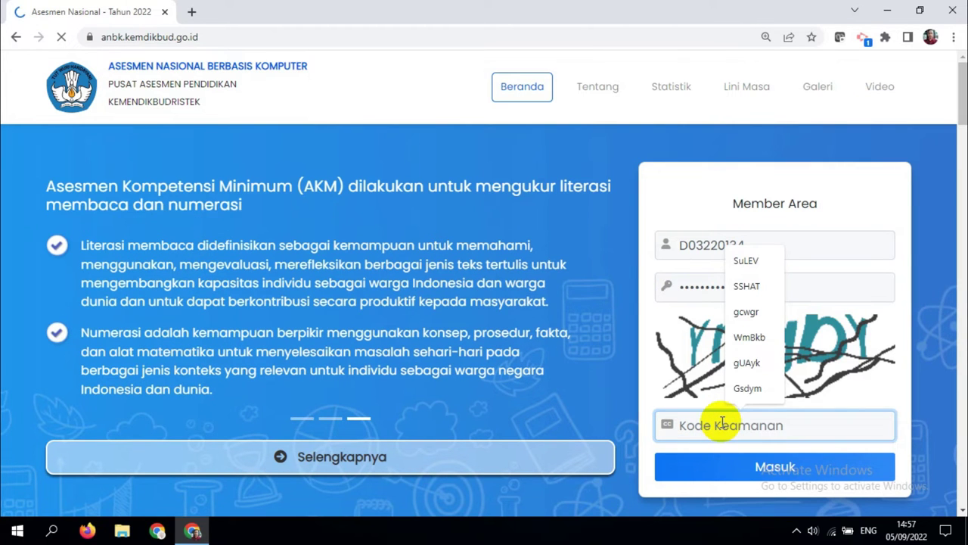
text(y)
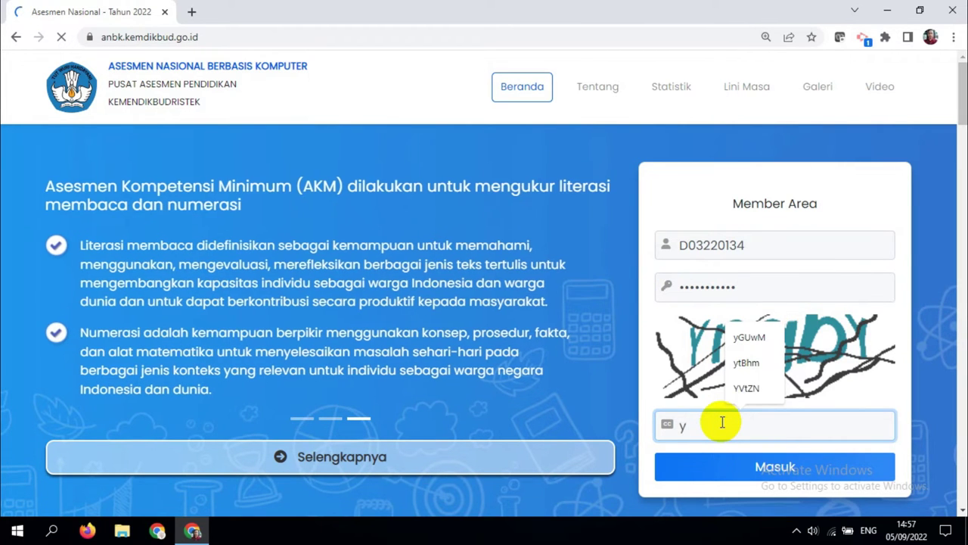
text(ngby)
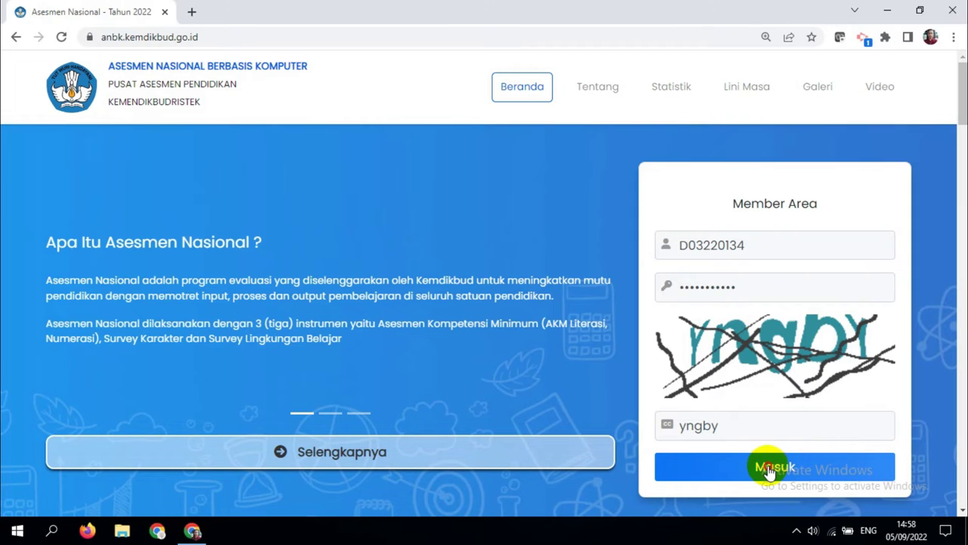
click(771, 469)
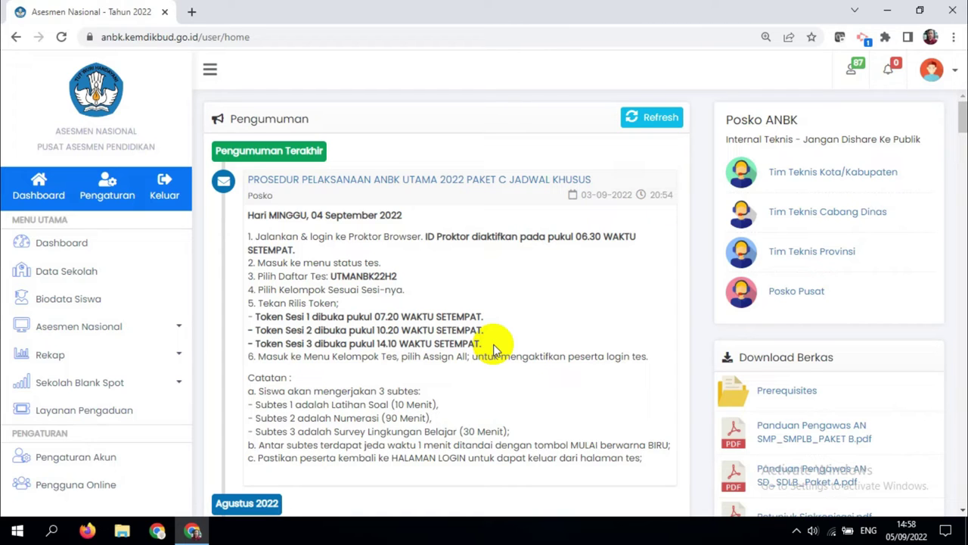
Open Data Sekolah and review the school's identity details and the Tim Teknis contact data
click(41, 184)
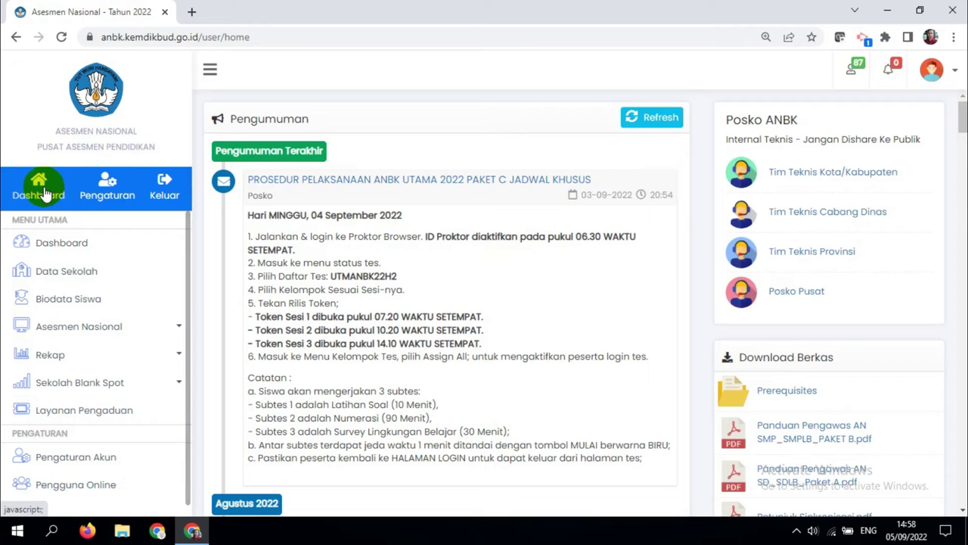
click(110, 186)
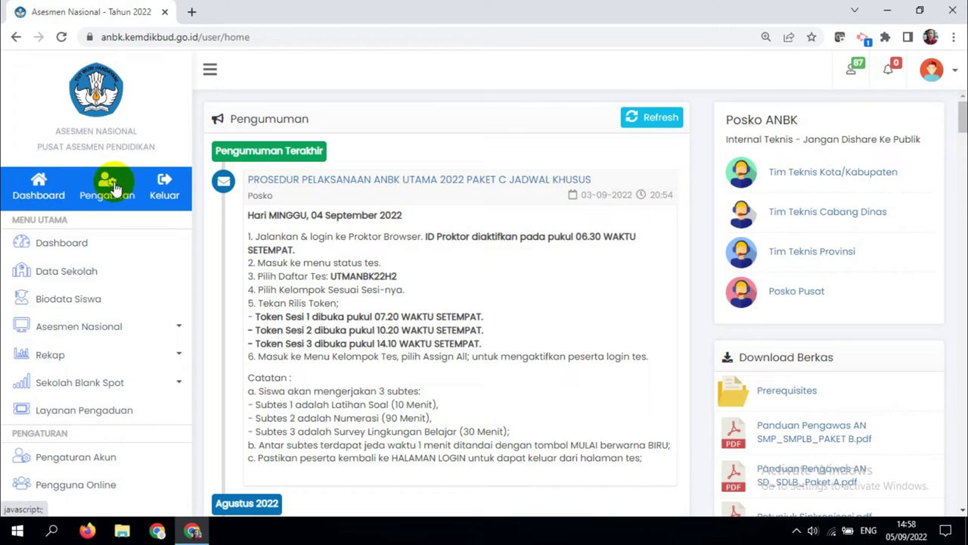
click(69, 274)
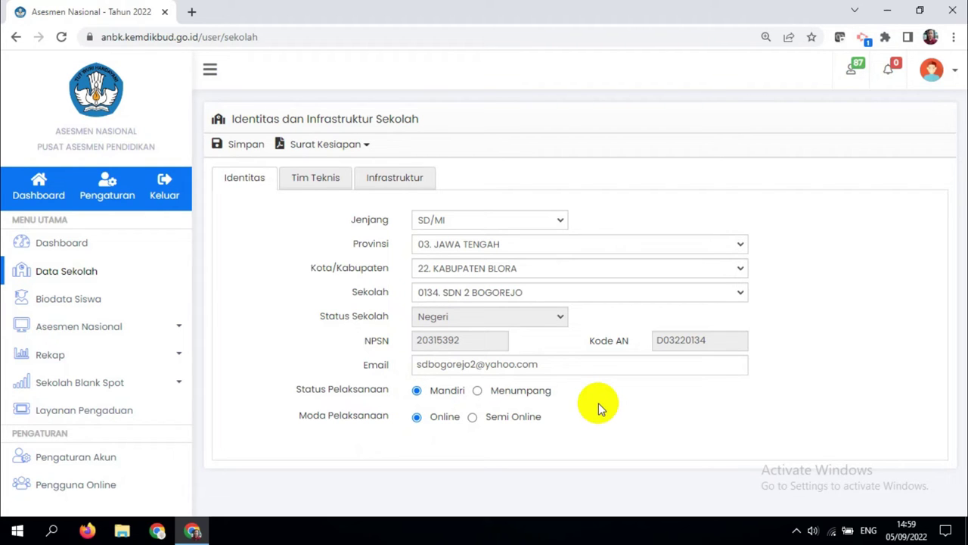
click(317, 185)
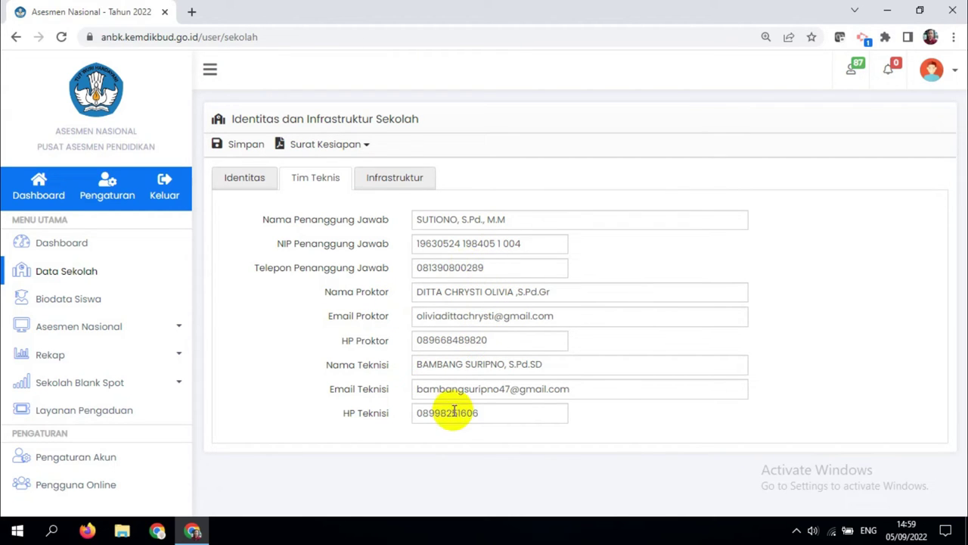
Review the school's Infrastruktur data, checking the proctor computer count and the number of owned client computers
click(396, 179)
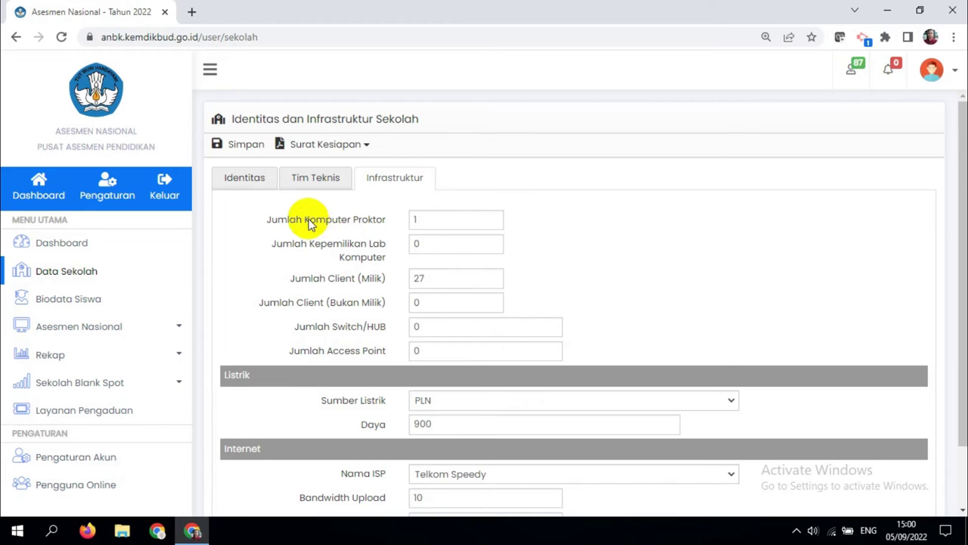
click(447, 219)
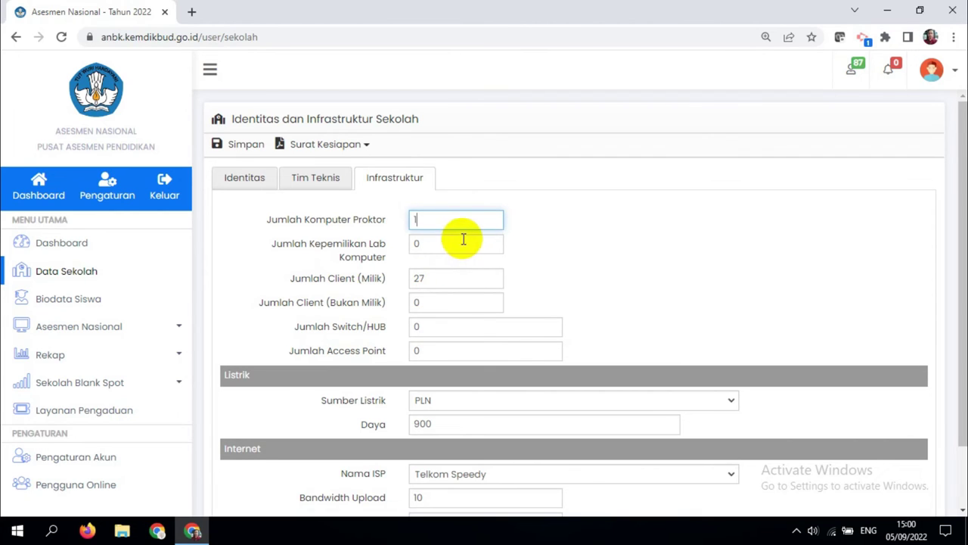
click(447, 280)
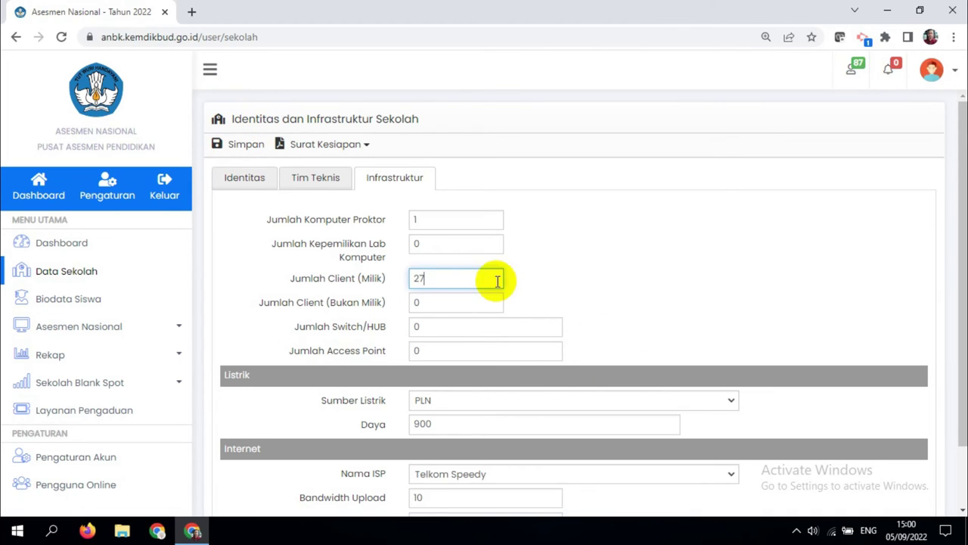
click(555, 291)
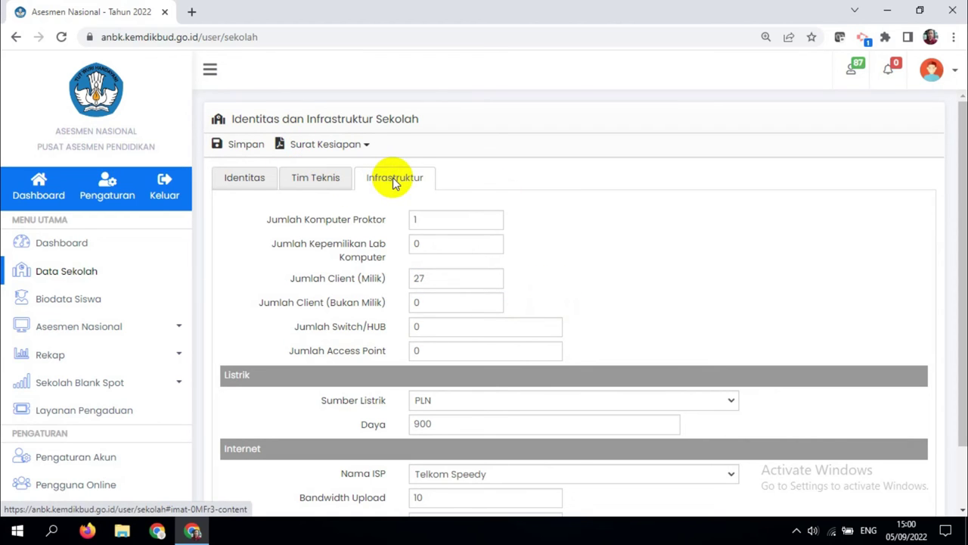
Browse the Asesmen Nasional section and open its Pakta Integritas list of school staff
click(101, 333)
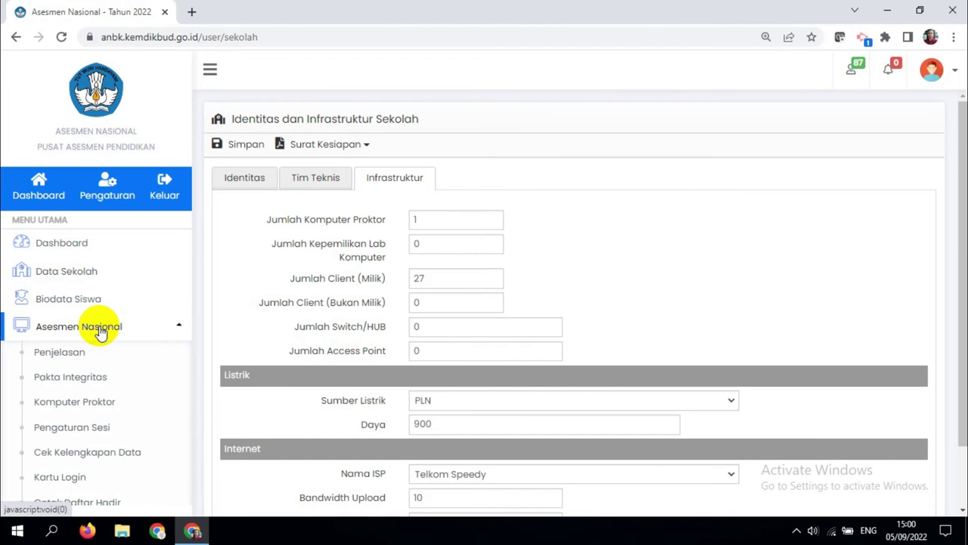
click(71, 378)
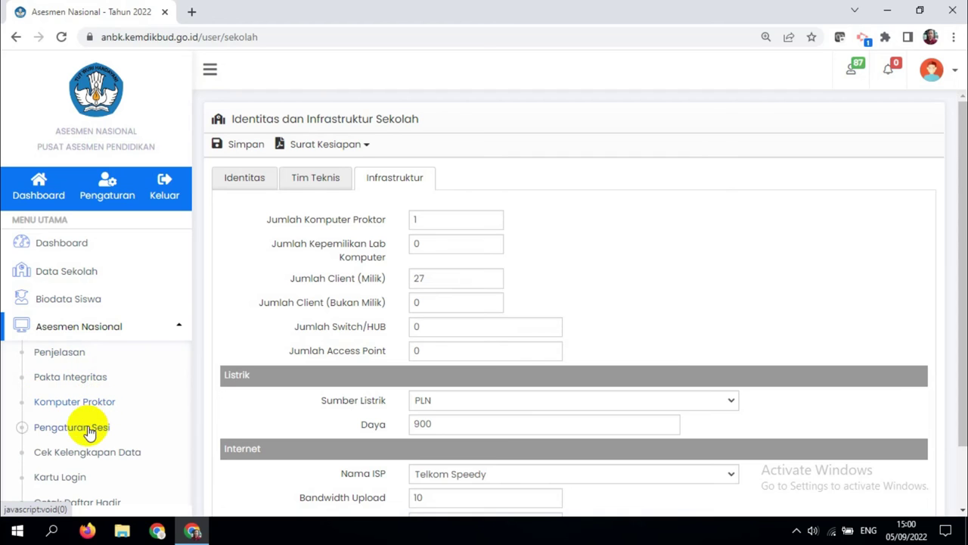
click(76, 475)
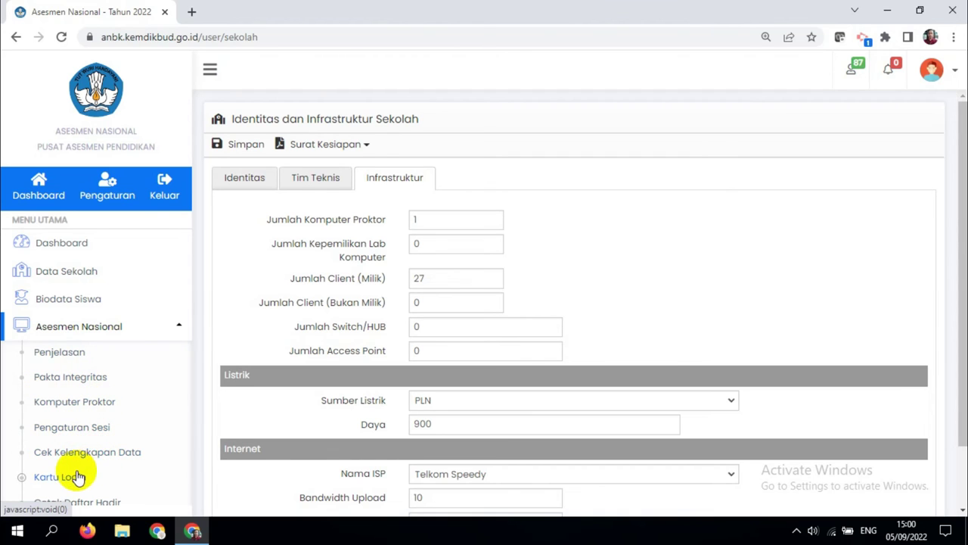
click(74, 378)
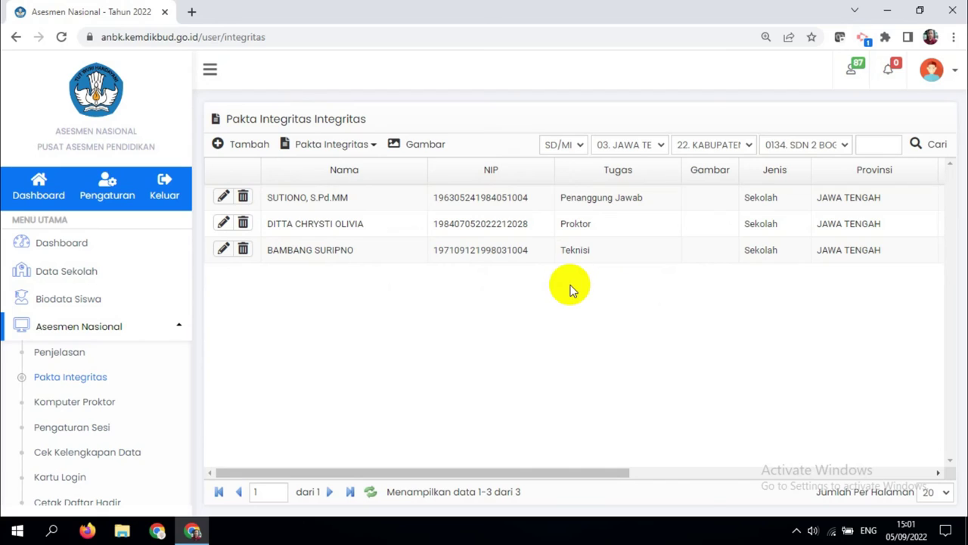
Examine the form for adding a Pakta Integritas entry and its Tugas options, and close it without saving
click(219, 146)
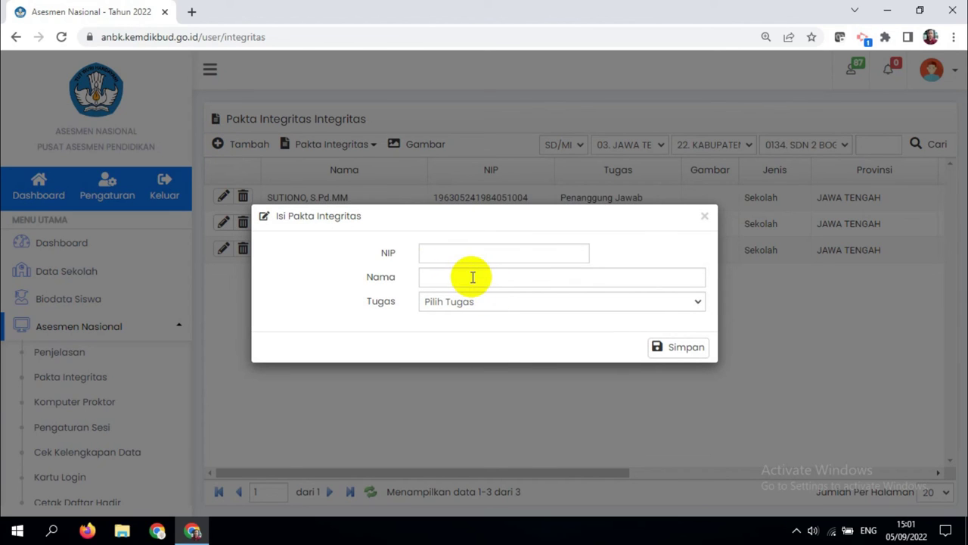
click(698, 302)
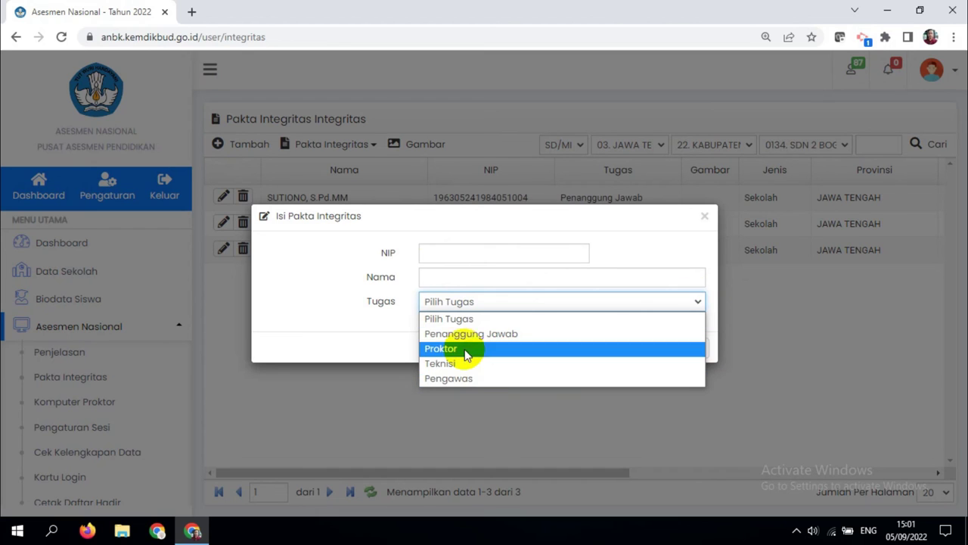
click(685, 227)
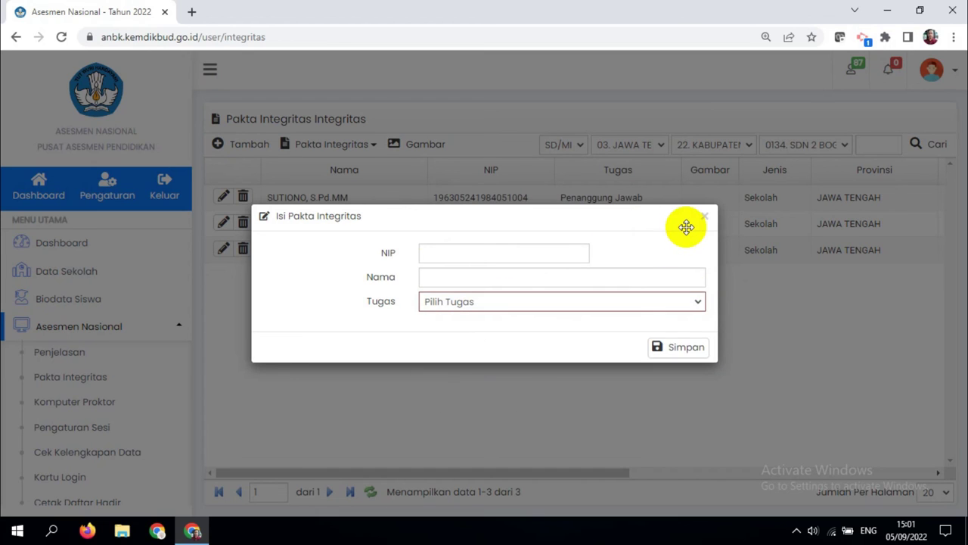
click(705, 217)
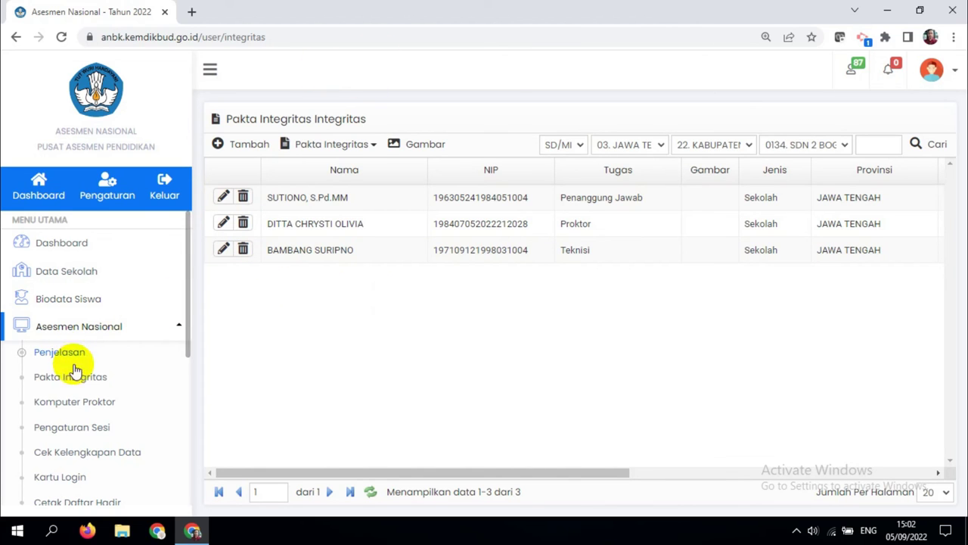
View the Biodata Siswa list and return to the Infrastruktur section of Data Sekolah
click(80, 299)
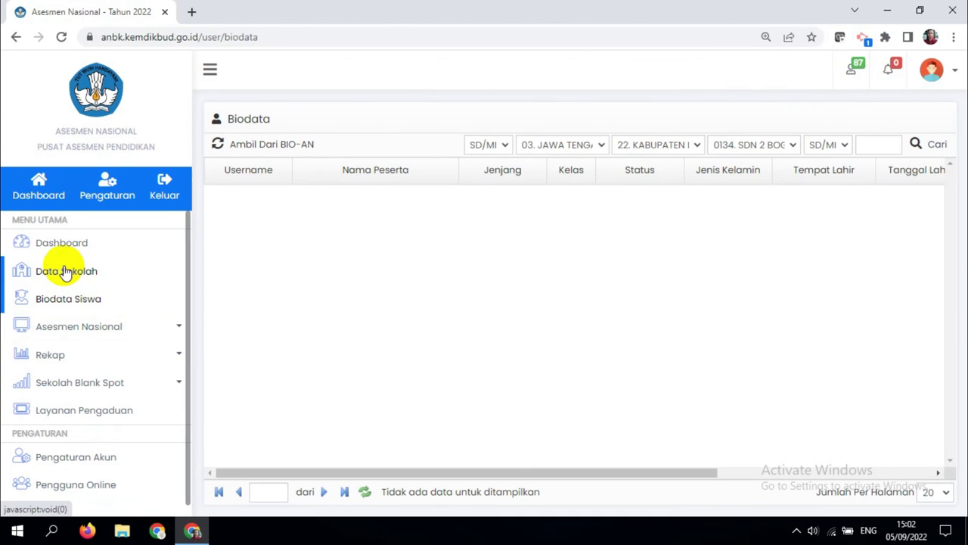
click(66, 282)
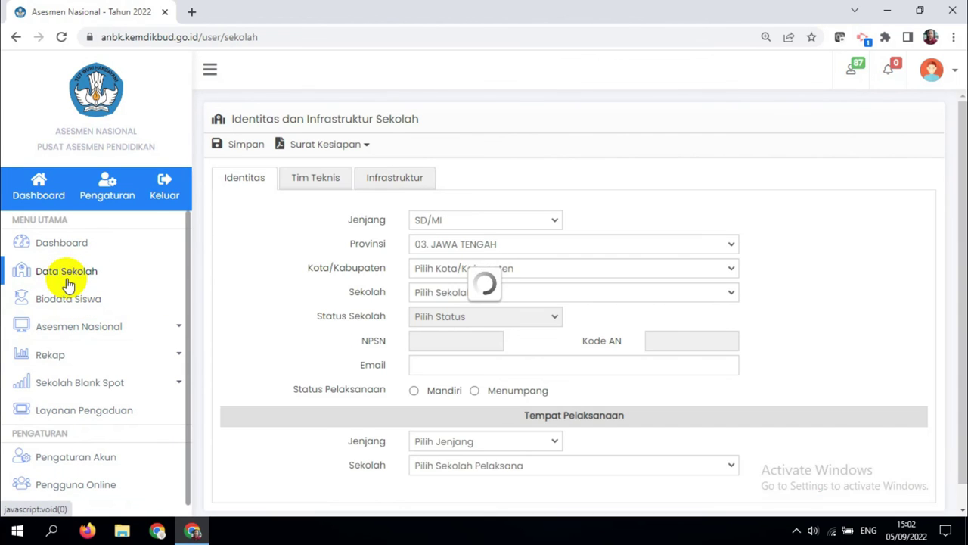
click(398, 181)
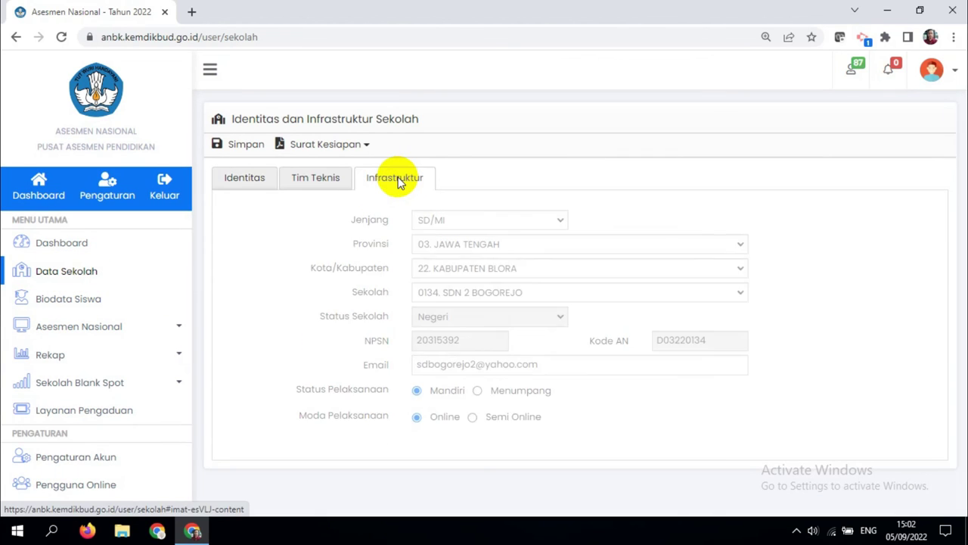